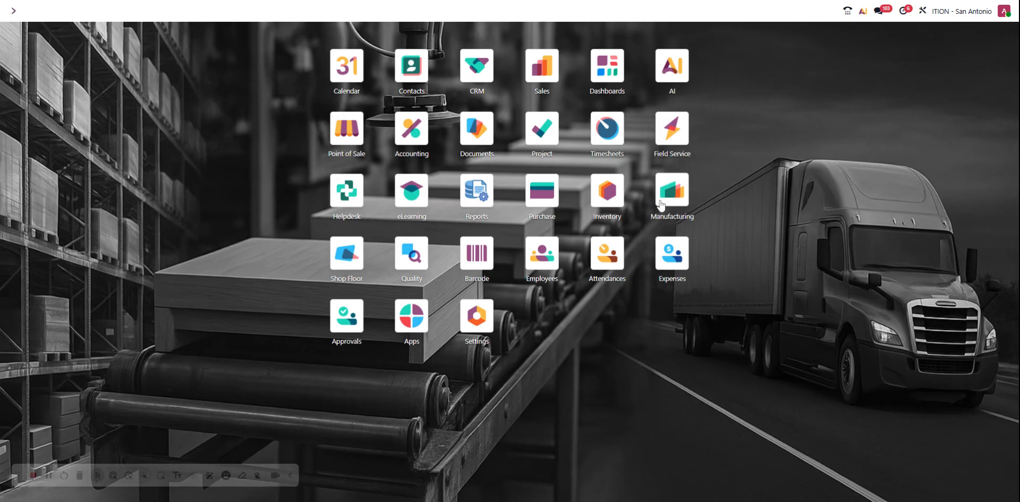
Find and open the Manufacturing app.
text(maun)
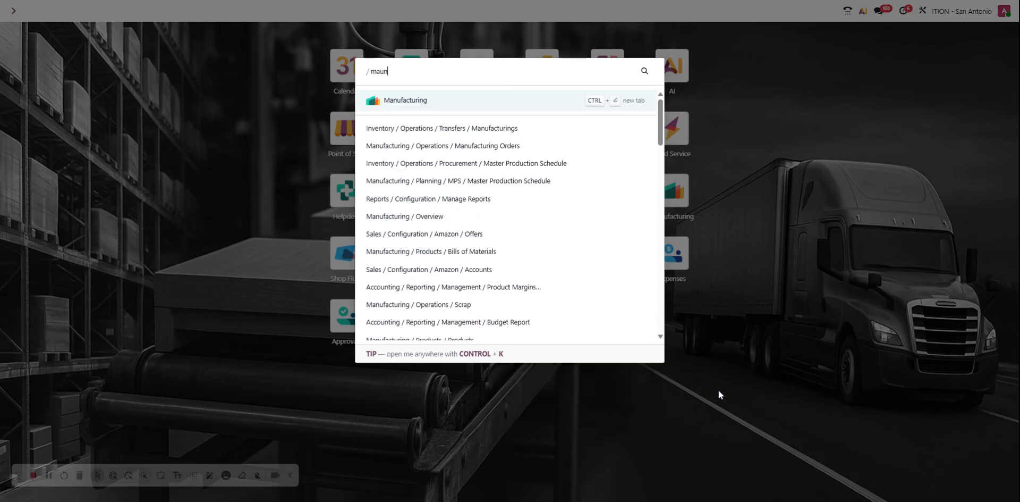
key(BackSpace)
key(BackSpace)
text(nufa)
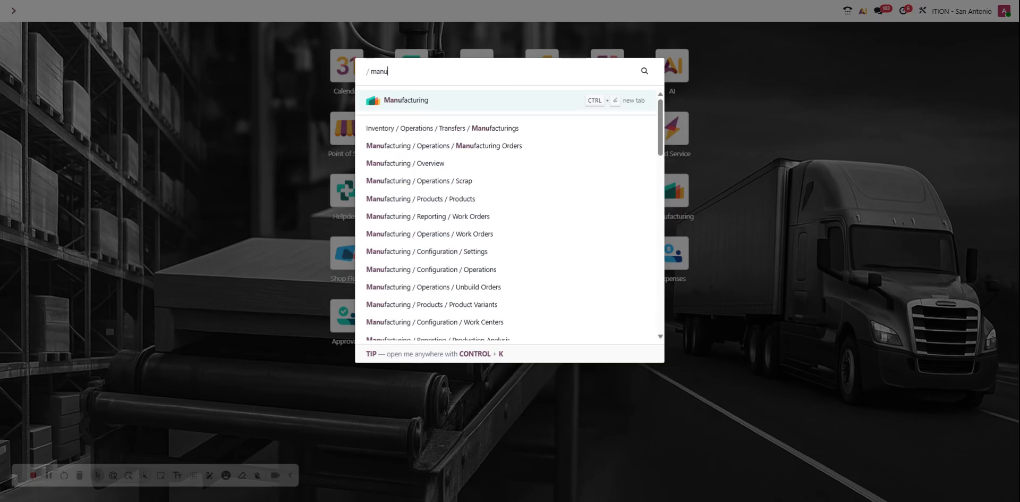
click(408, 106)
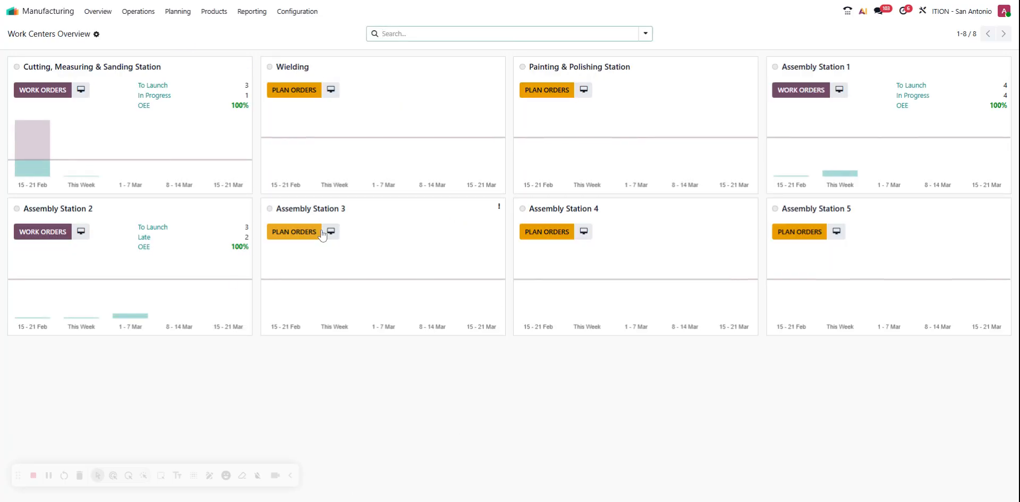
Open the list of configured work centers.
click(298, 12)
mouse_move(154, 11)
mouse_move(299, 13)
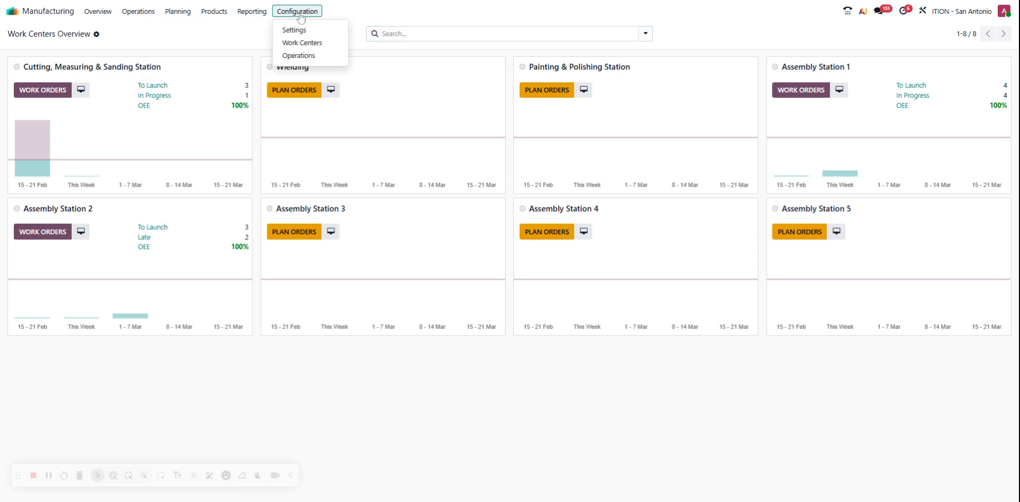
click(302, 40)
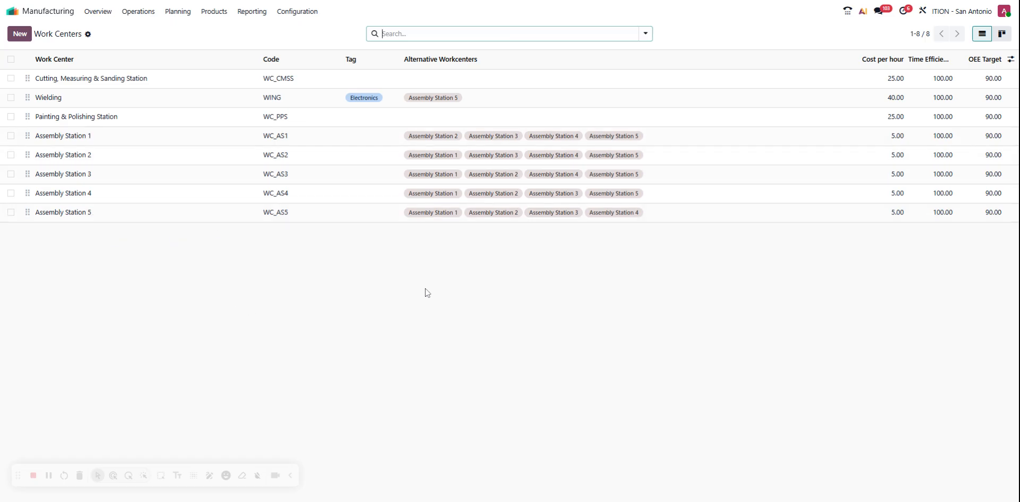
Create a new work center named Mixing Room.
click(22, 35)
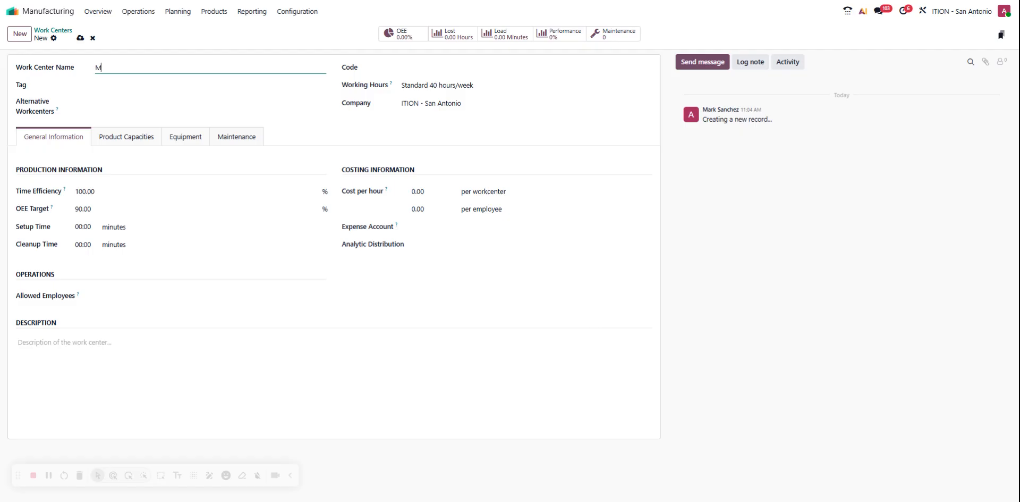
text(g Room)
click(157, 82)
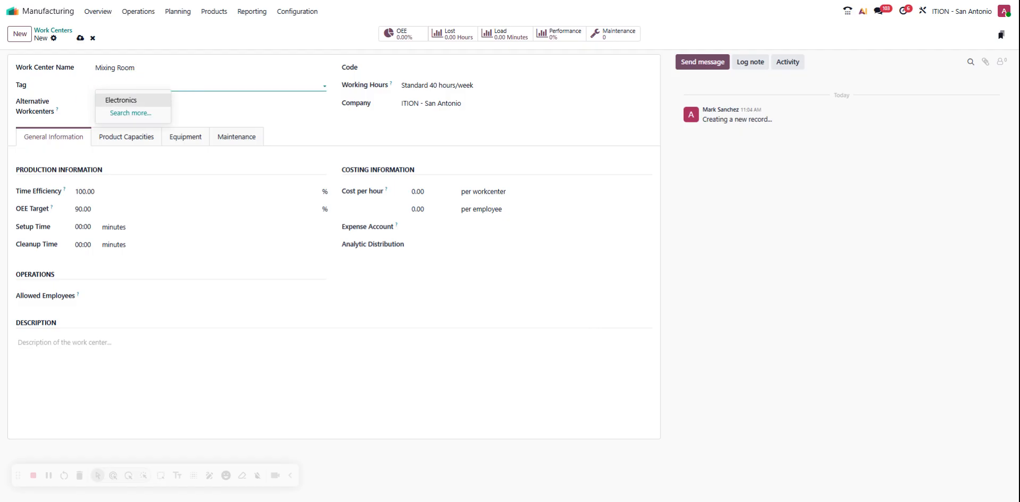
click(322, 34)
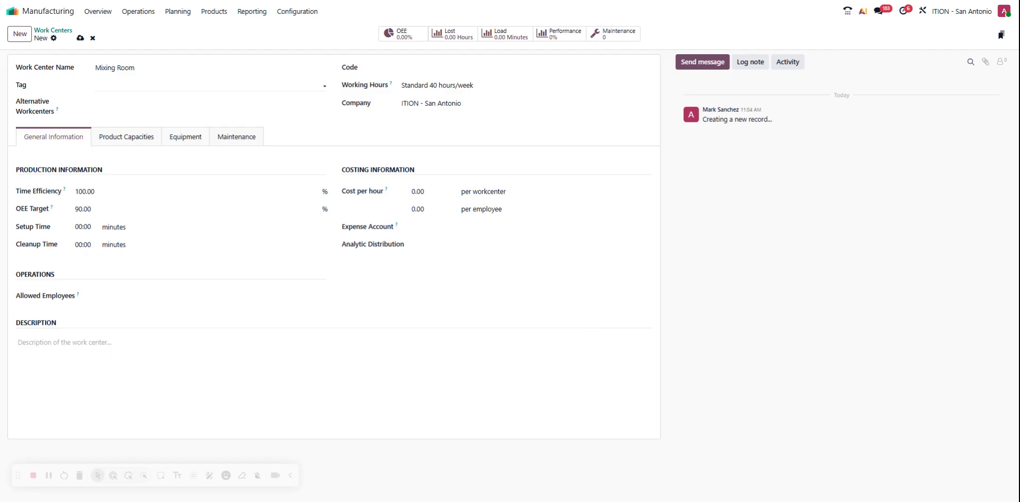
click(208, 85)
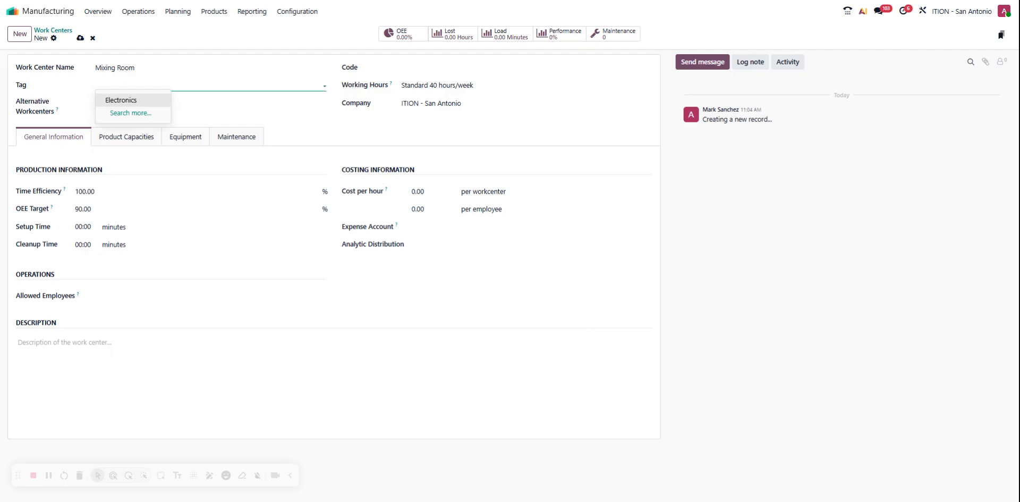
click(128, 112)
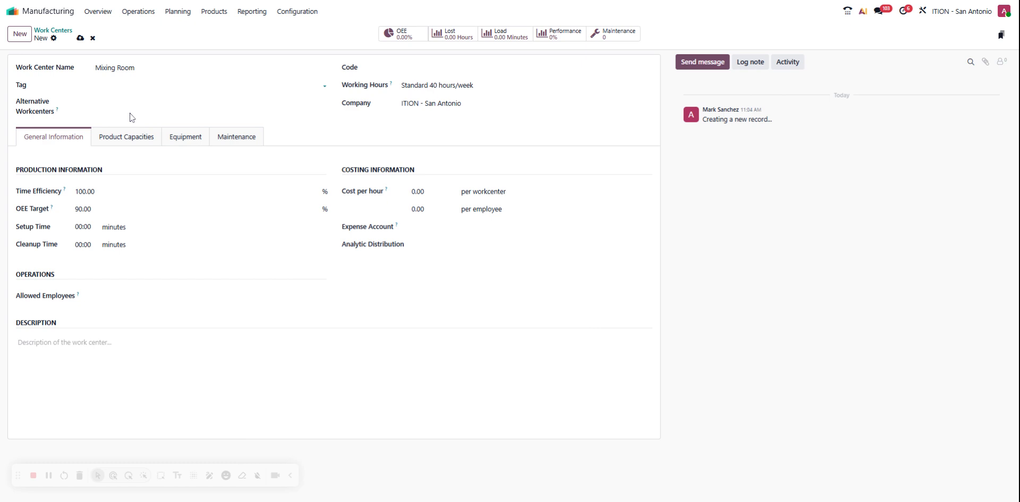
Add Assembly Station 4 as the alternative work center and set the work center's code to MXRM.
click(108, 108)
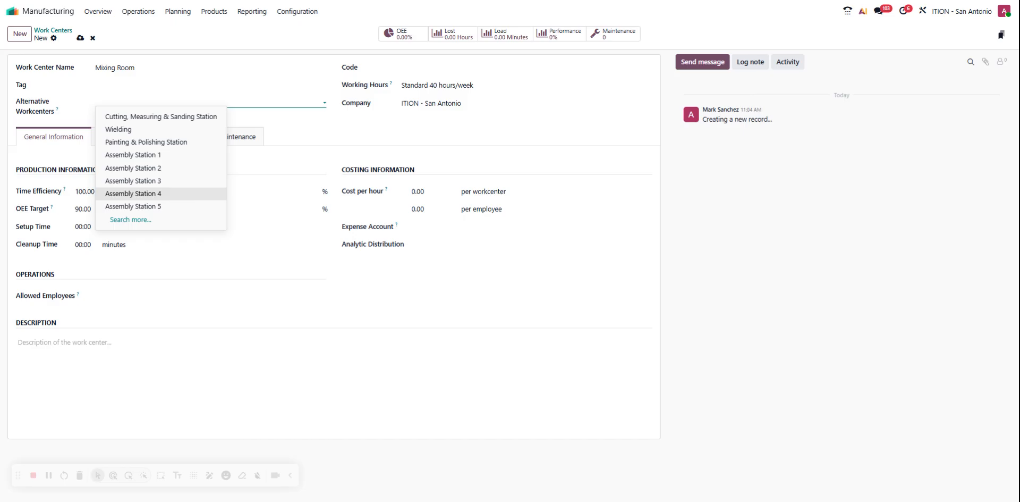
click(183, 194)
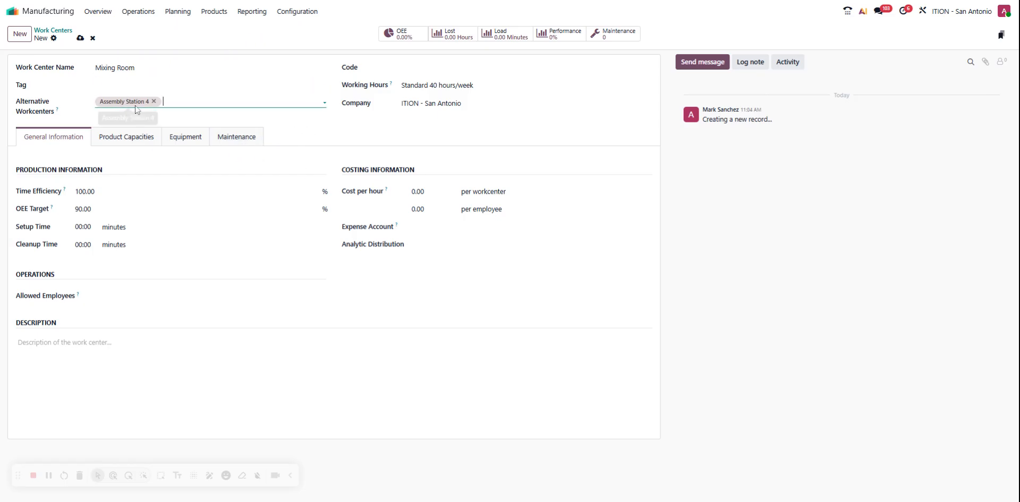
click(459, 67)
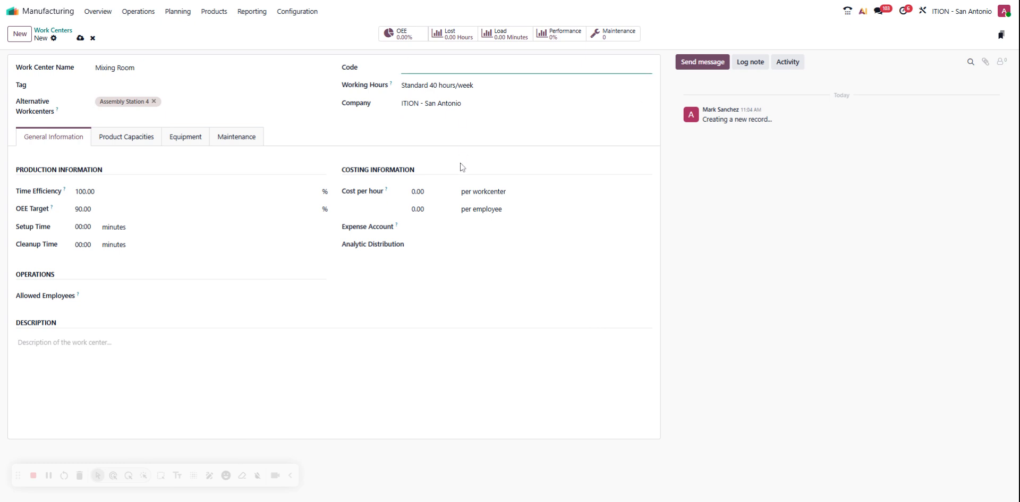
text(MXRC)
key(BackSpace)
click(467, 86)
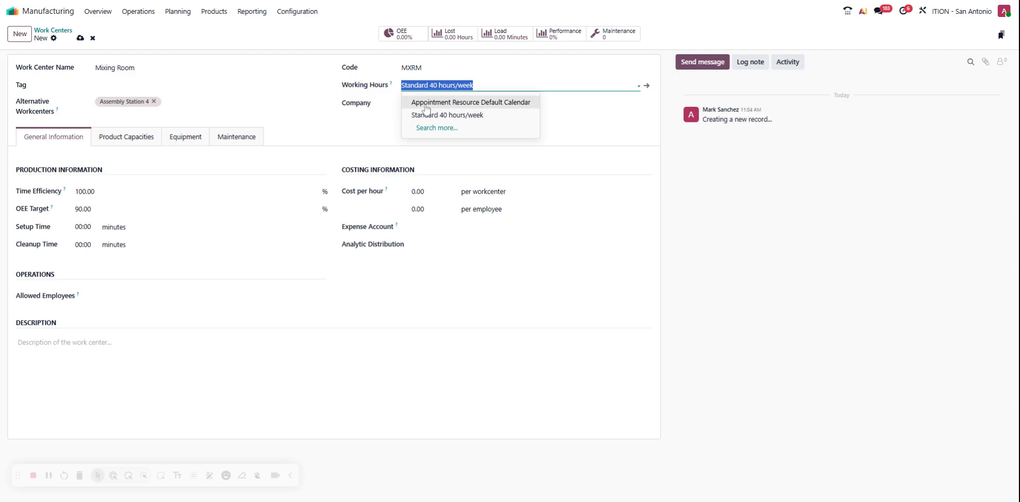
click(567, 116)
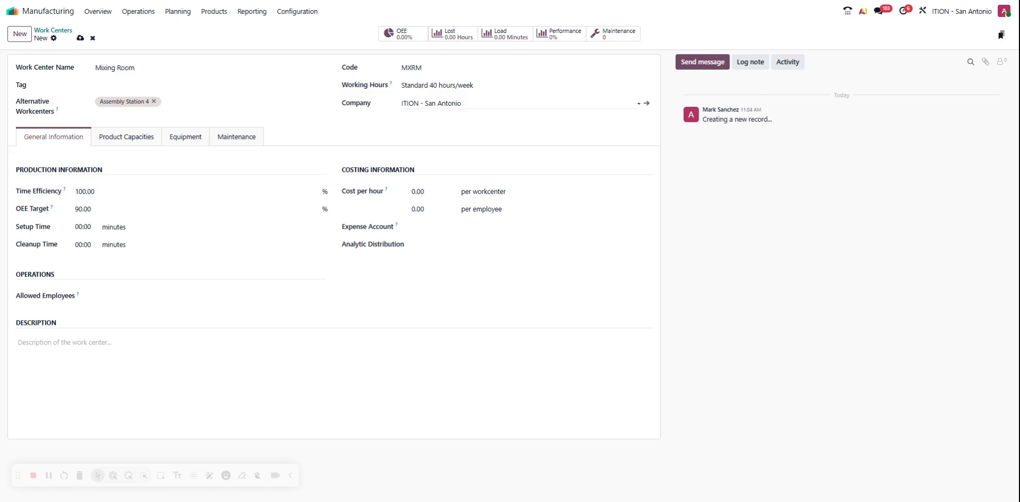
click(478, 103)
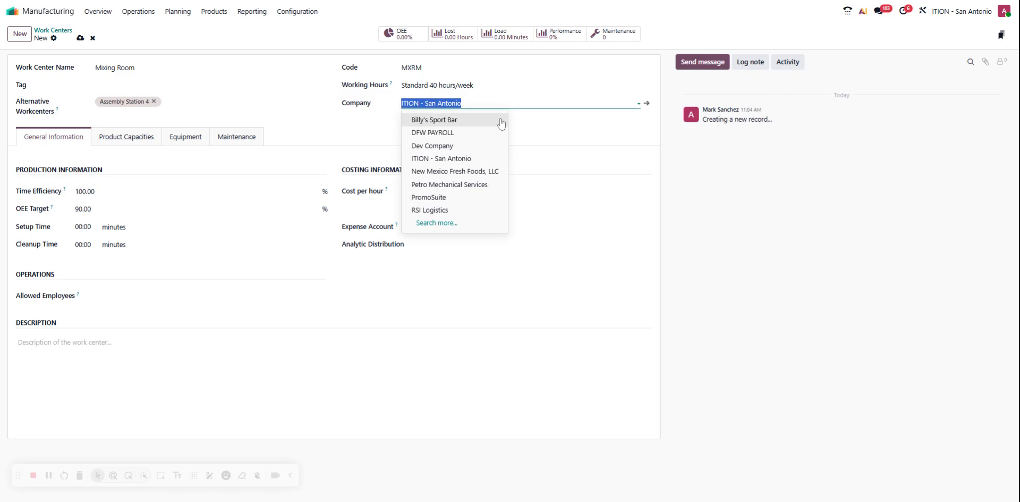
click(559, 149)
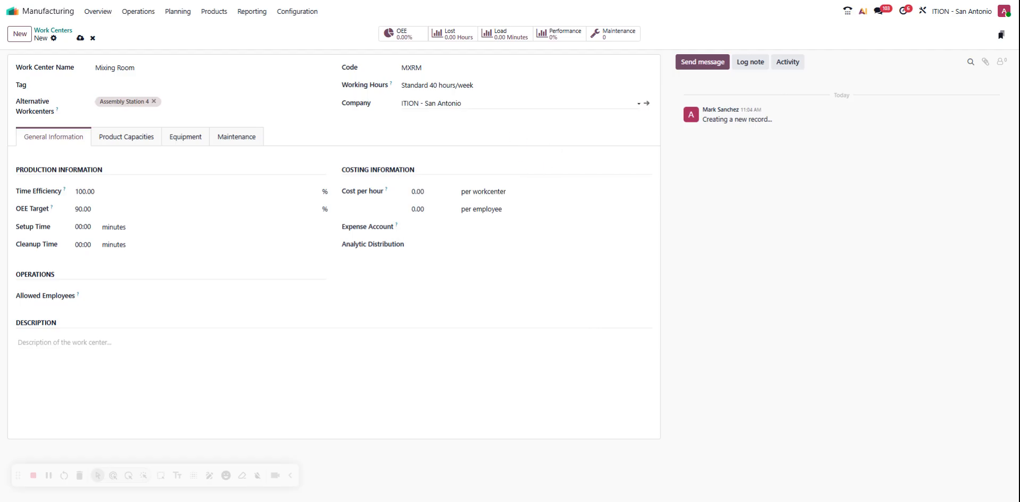
Clear the work center's company and select ITION - San Antonio again.
click(526, 103)
key(BackSpace)
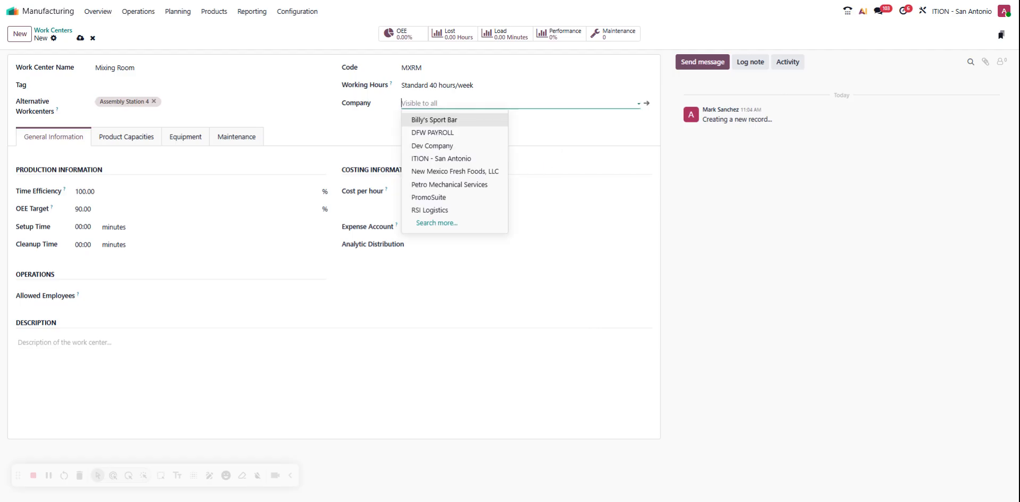
click(527, 135)
click(505, 104)
click(439, 161)
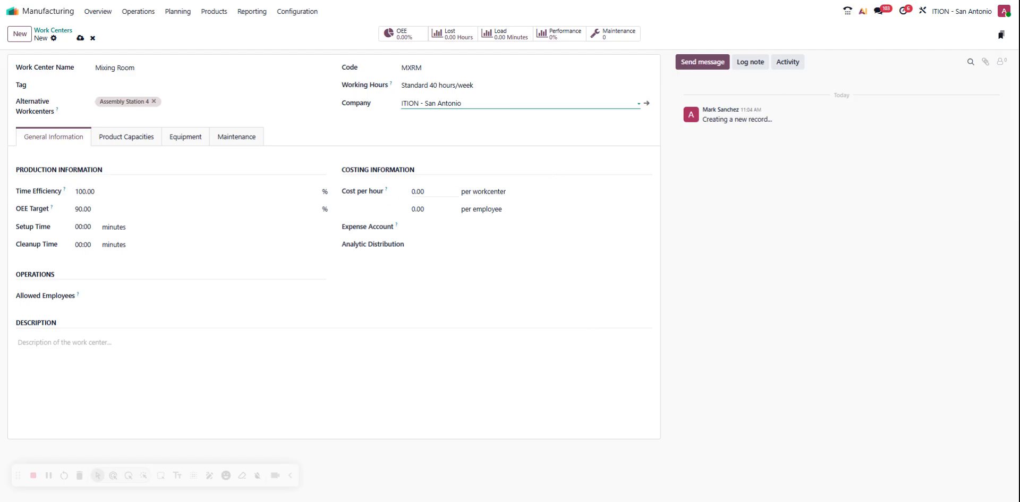
Set the hourly cost to 40.00 per workcenter and 15.00 per employee.
click(426, 191)
click(412, 191)
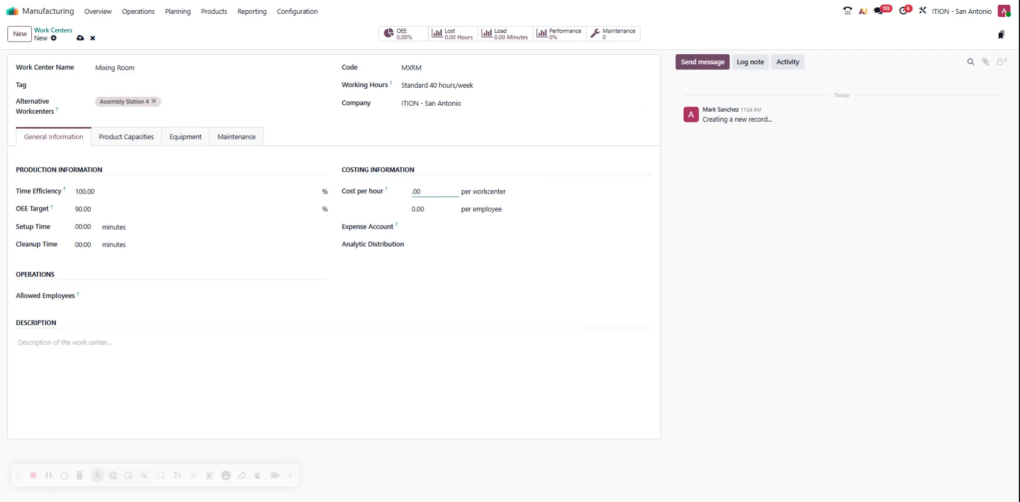
click(418, 209)
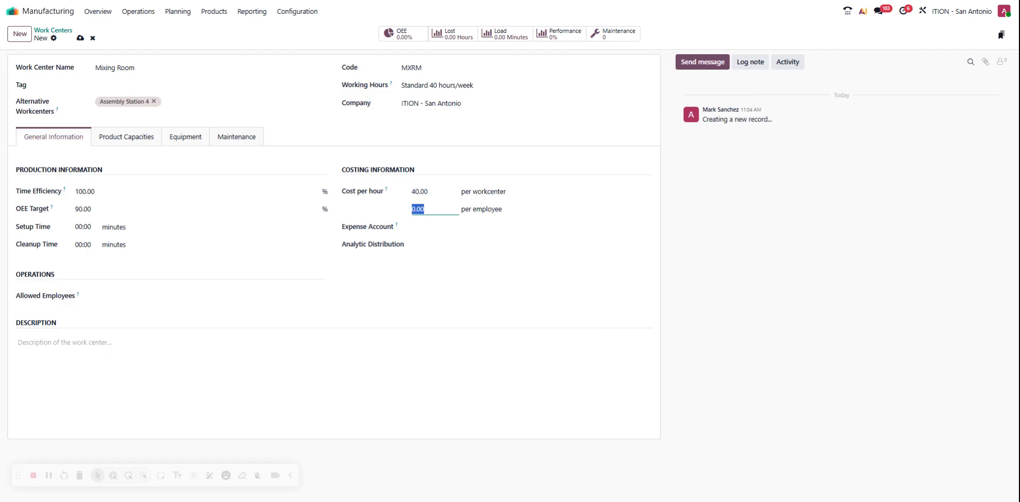
click(415, 209)
click(478, 300)
Add the first listed employee and Shopfloor User as allowed employees of the work center.
click(121, 297)
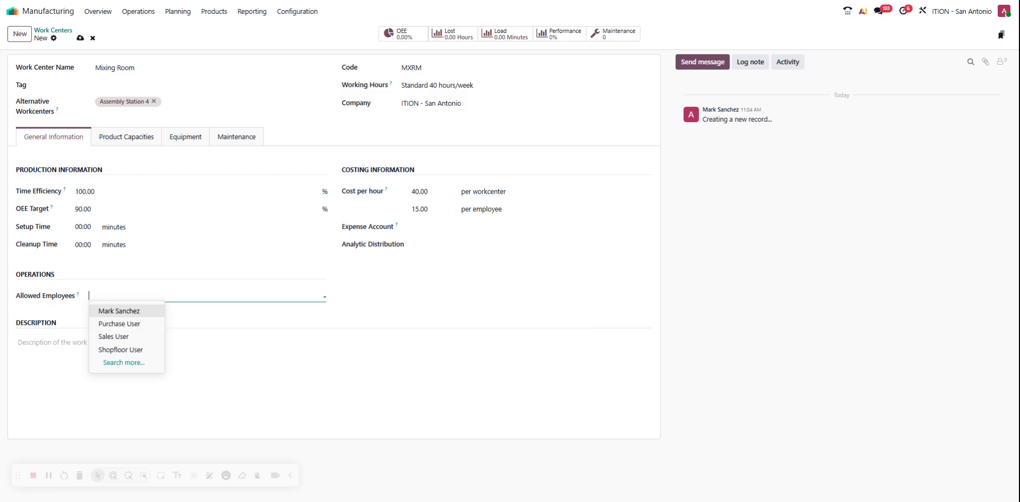
click(133, 313)
click(177, 300)
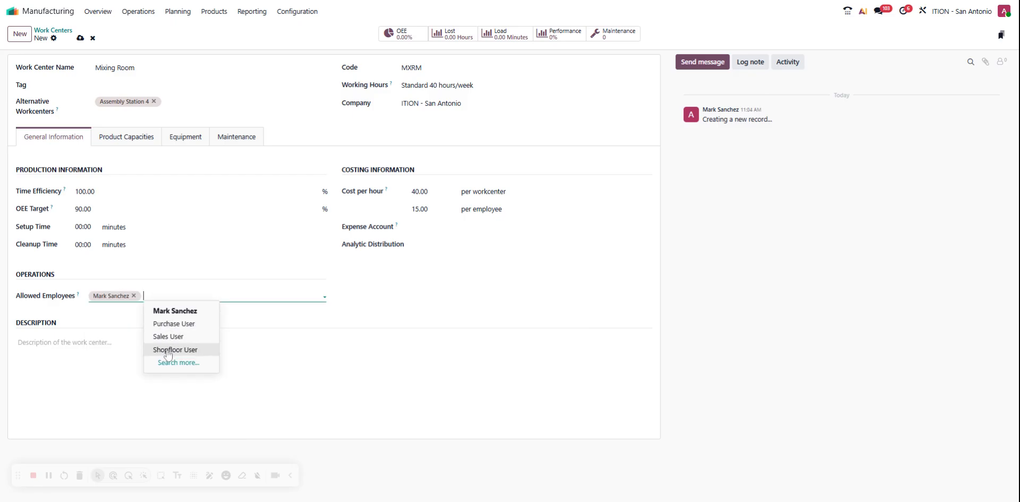
click(167, 351)
click(234, 296)
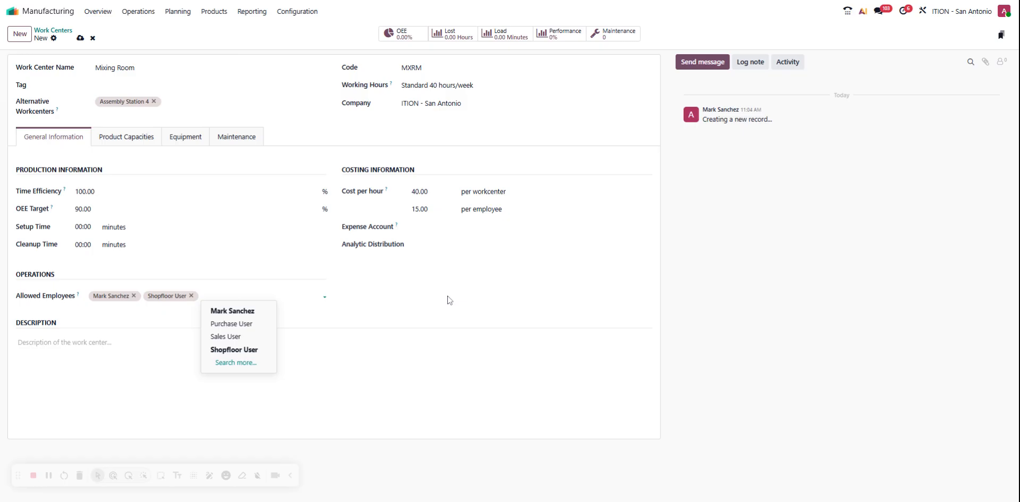
click(344, 323)
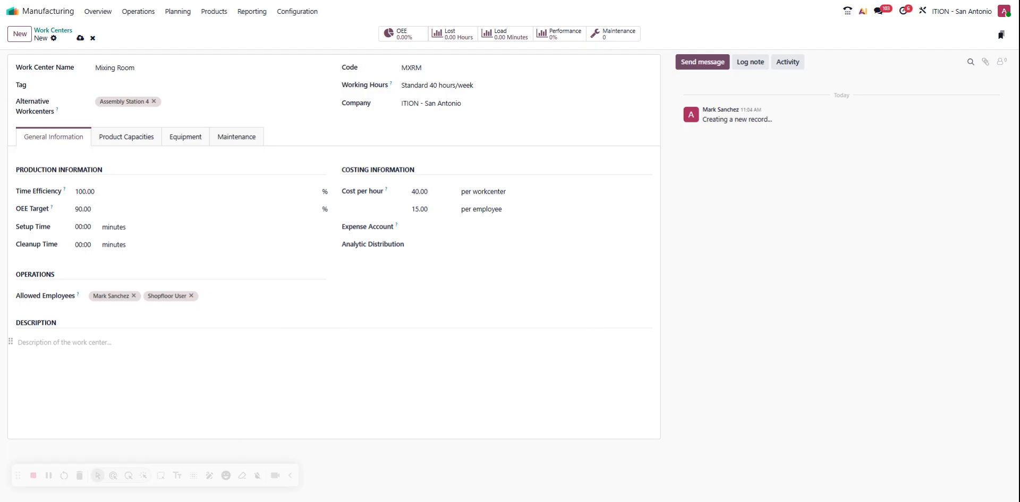
Review the work center's description, product capacities, equipment and maintenance settings, including the maintenance team and technician choices.
click(65, 343)
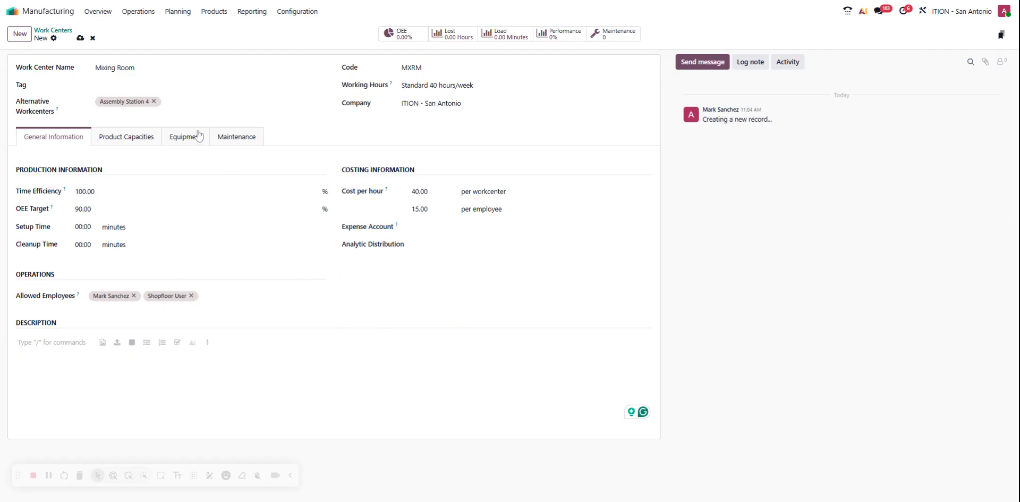
click(143, 137)
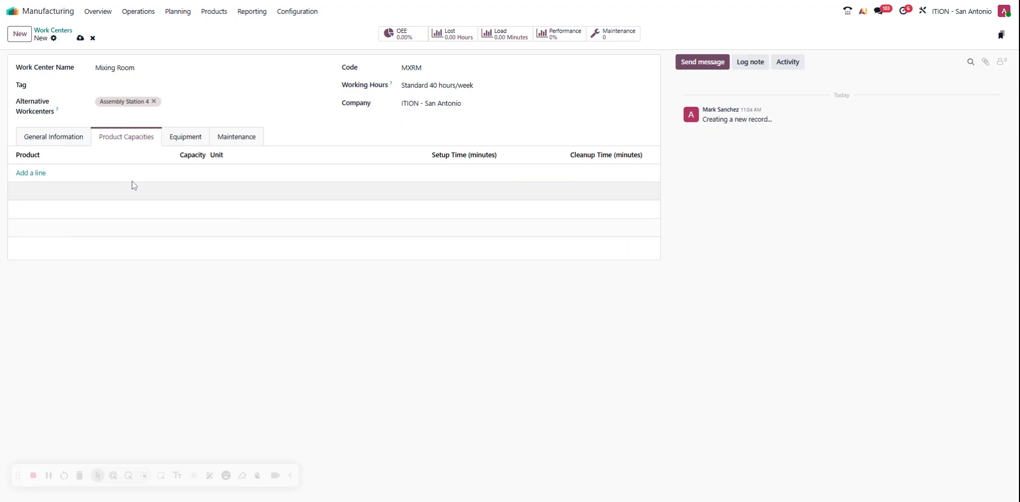
click(175, 140)
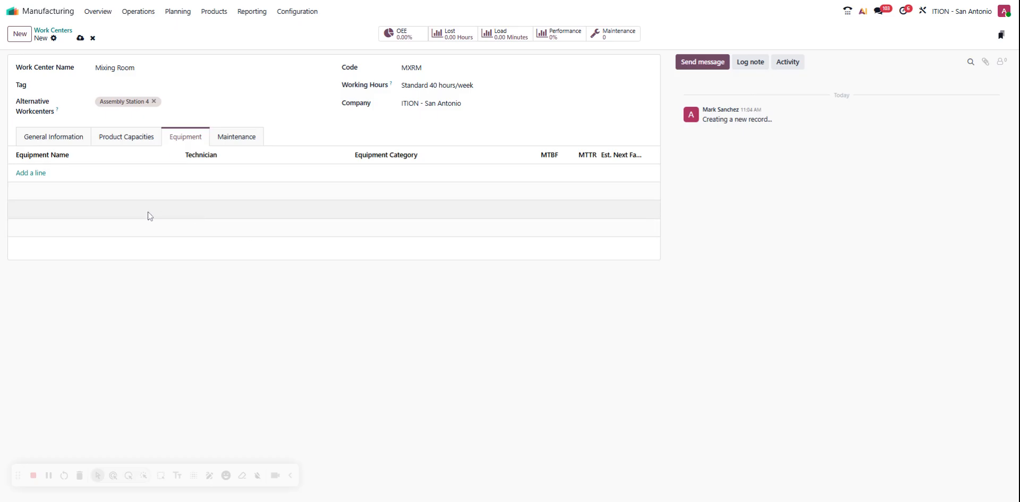
click(230, 140)
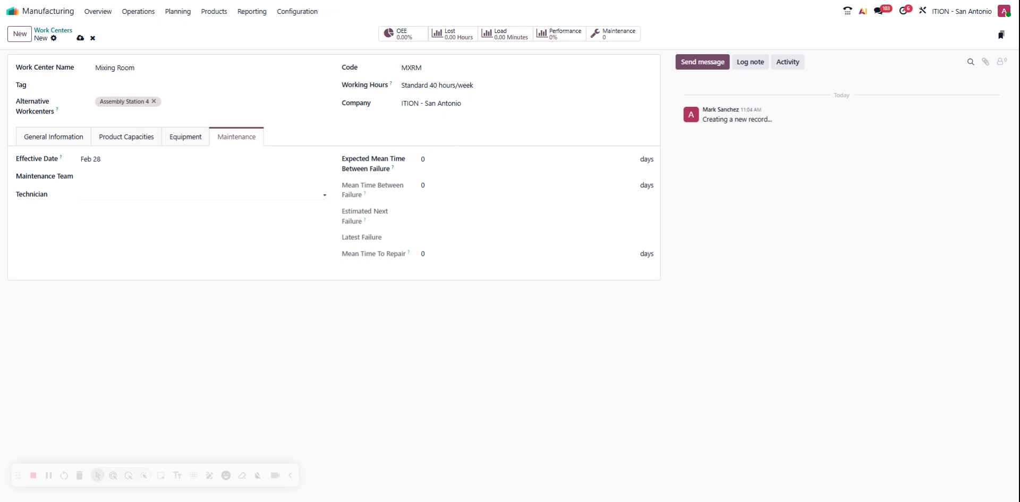
click(128, 165)
click(116, 177)
click(212, 256)
click(182, 177)
click(199, 227)
click(170, 194)
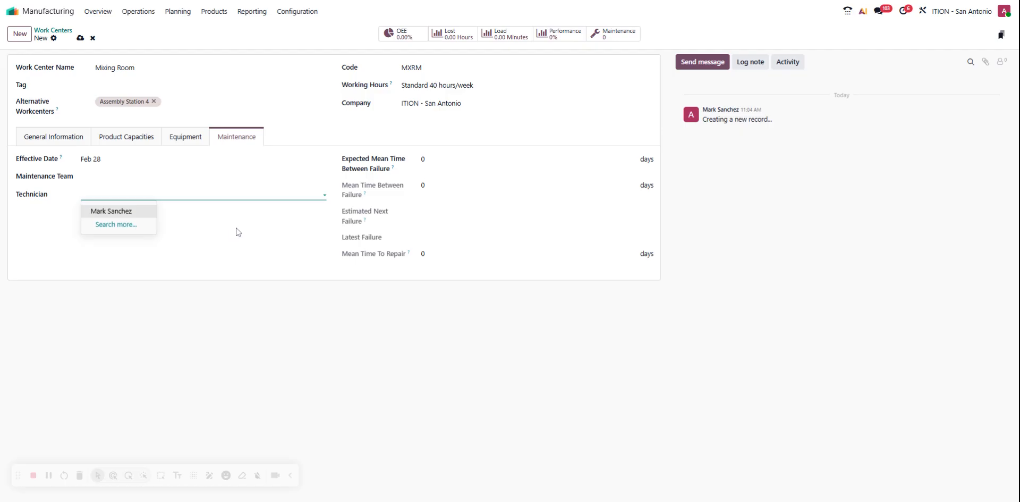
click(332, 244)
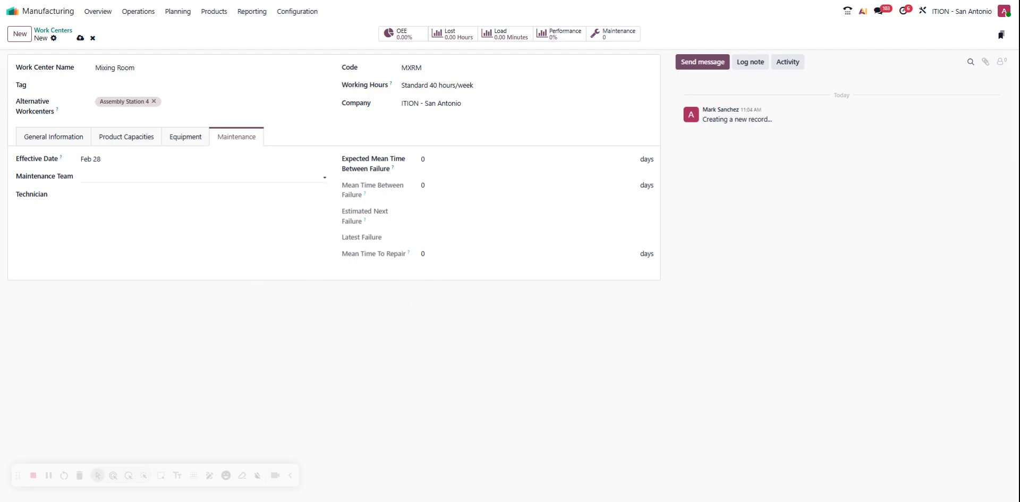
Assign the listed user as the maintenance technician and return to the work center's general information.
click(150, 193)
click(136, 211)
click(51, 142)
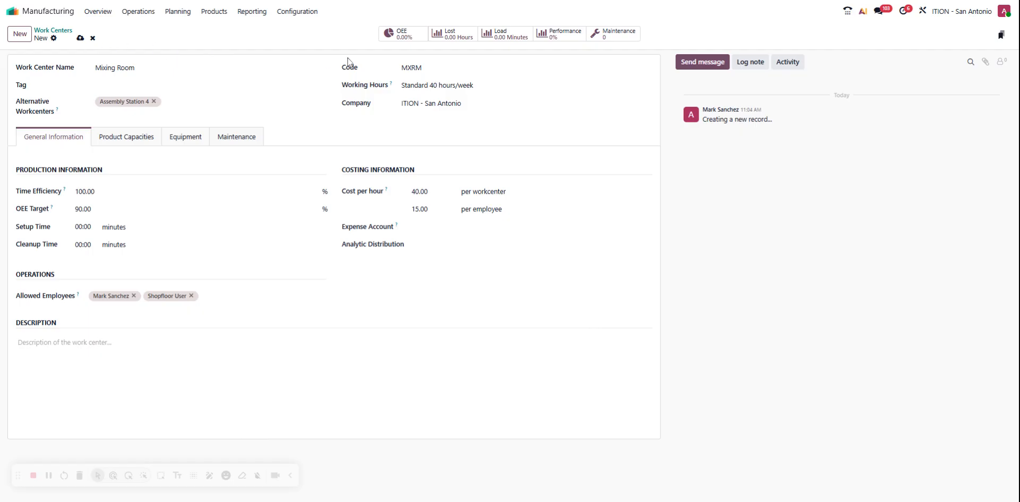
Save the Mixing Room work center and return to the work centers list.
click(80, 39)
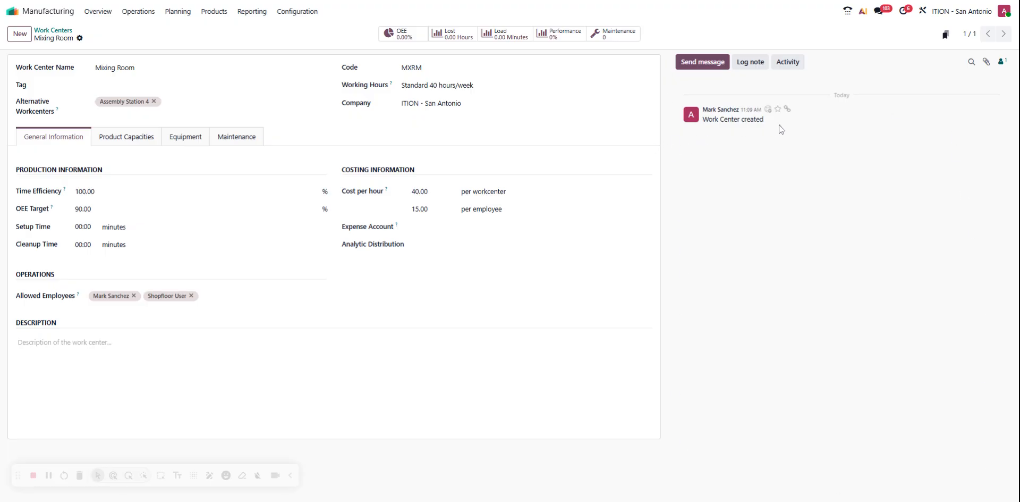
click(54, 31)
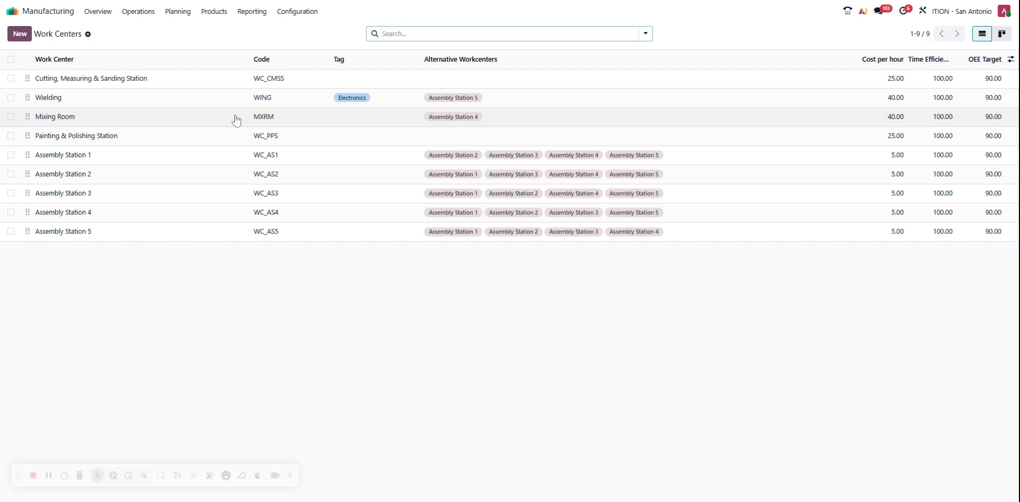
Open the Mixing Room work center and review its general information and equipment list.
click(193, 119)
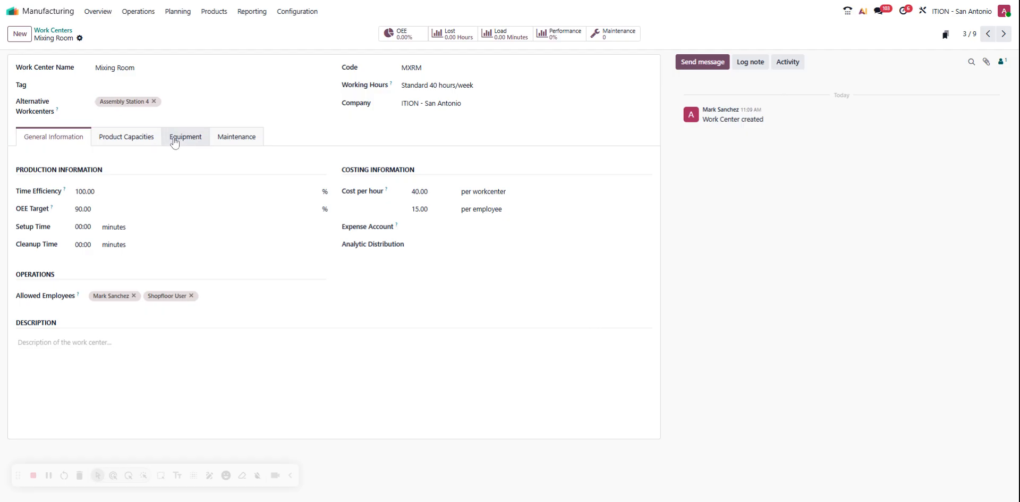
click(46, 31)
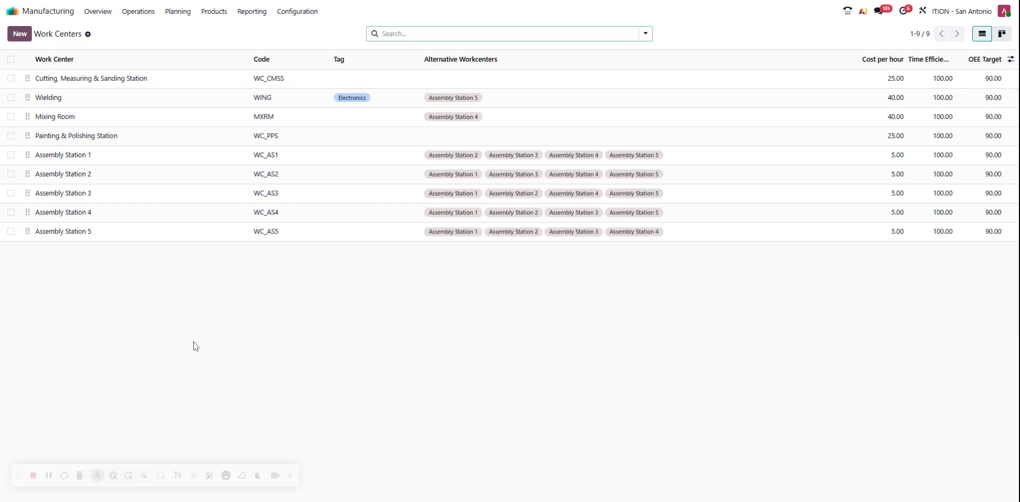
click(110, 118)
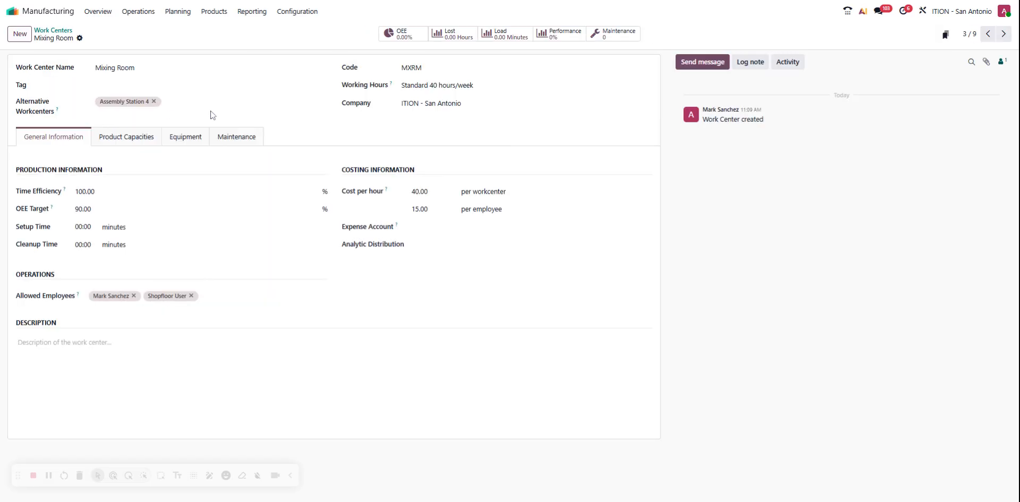
click(187, 139)
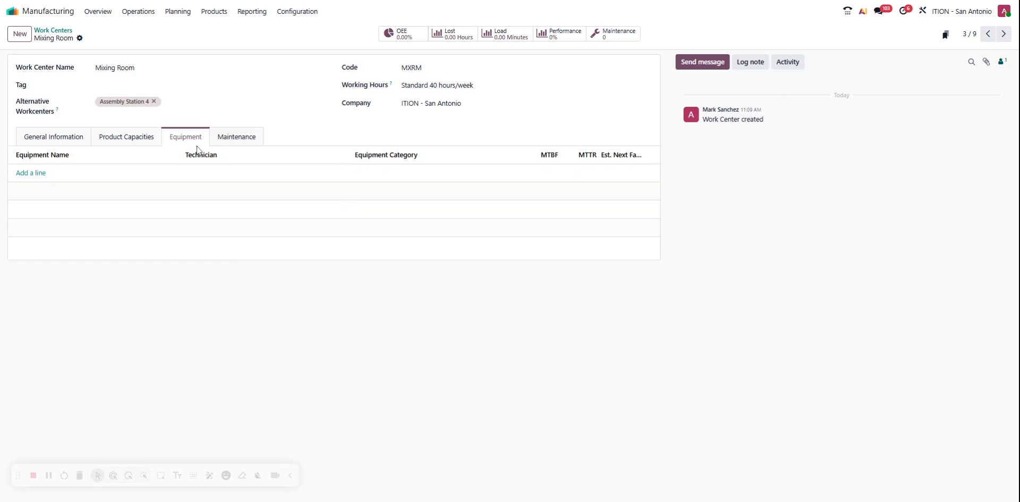
click(80, 137)
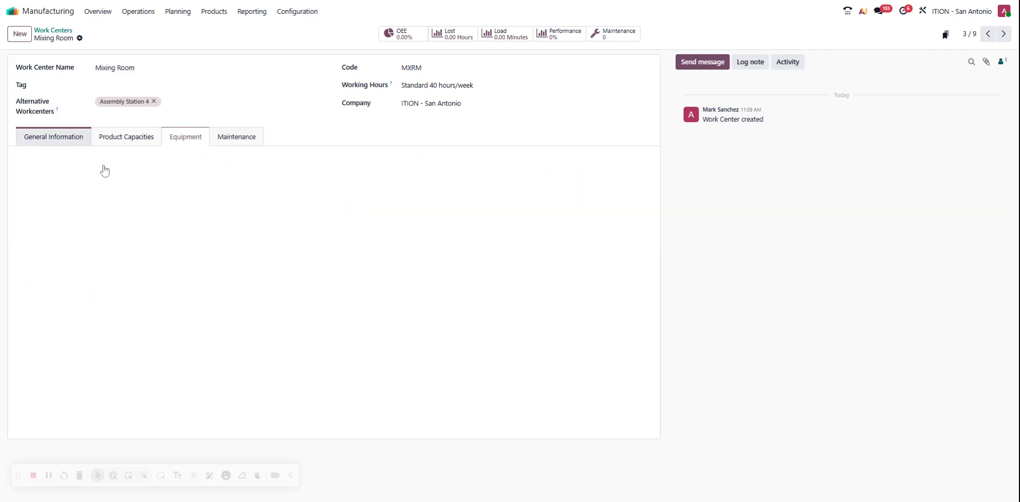
Start a new maintenance equipment record for the Mixing Room, named Monitor, in the Monitors equipment category.
click(187, 138)
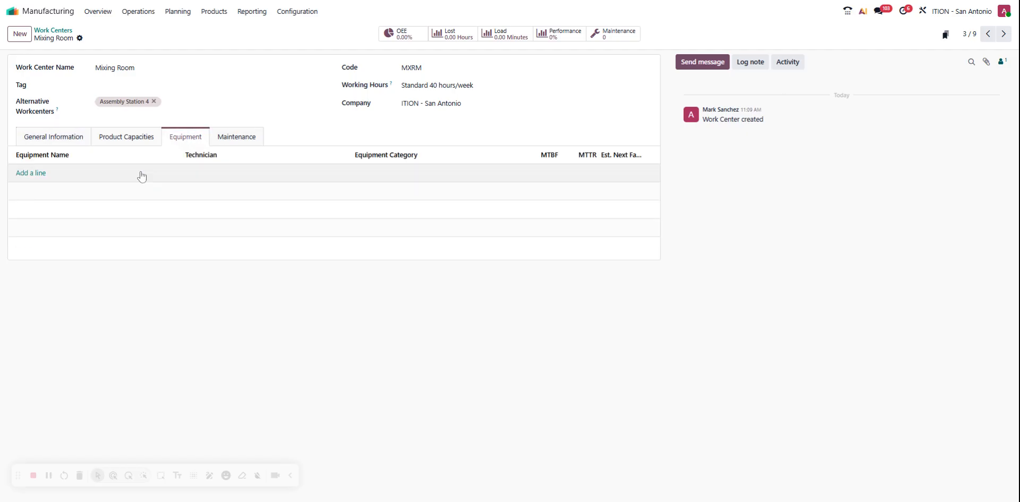
click(41, 174)
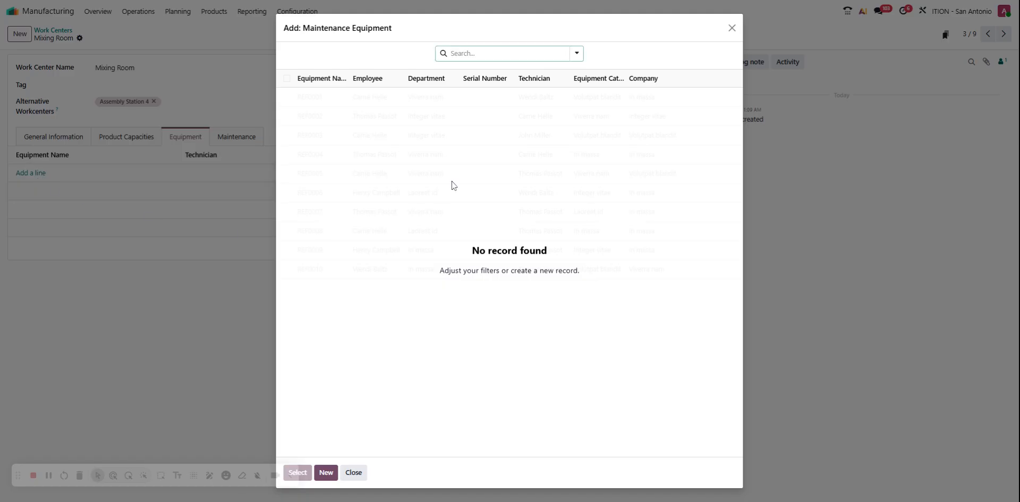
click(325, 472)
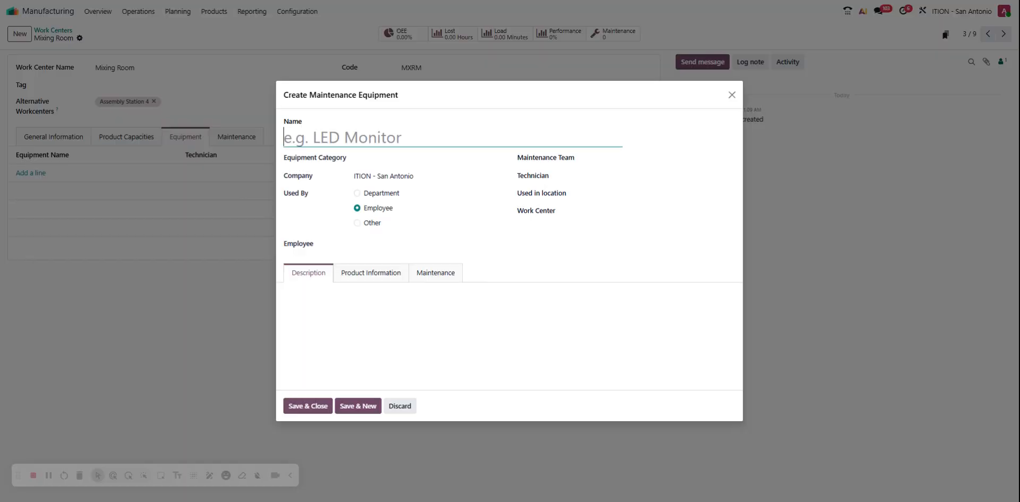
text(Monitor)
key(Tab)
click(391, 175)
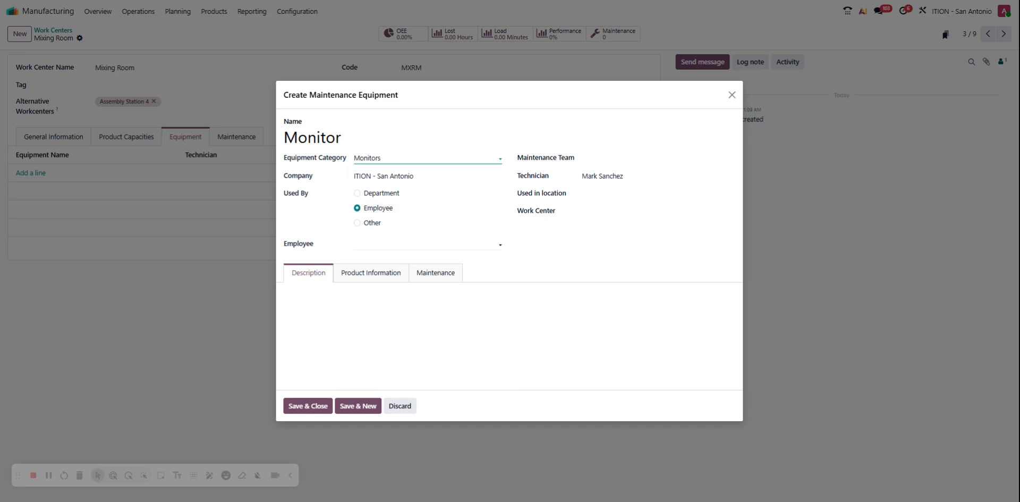
Leave the equipment's employee unassigned and enter LCD 24" Monitor as its description.
click(437, 236)
click(376, 299)
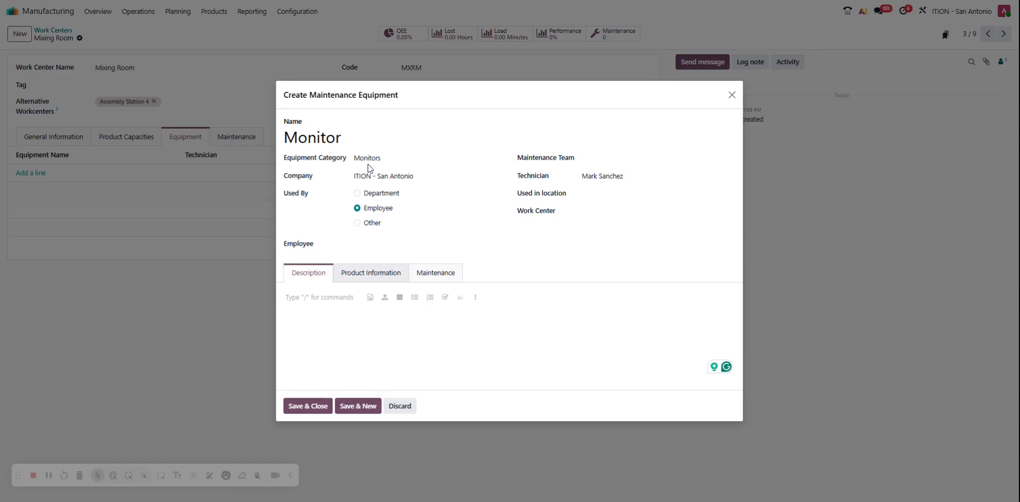
text(LCD 2)
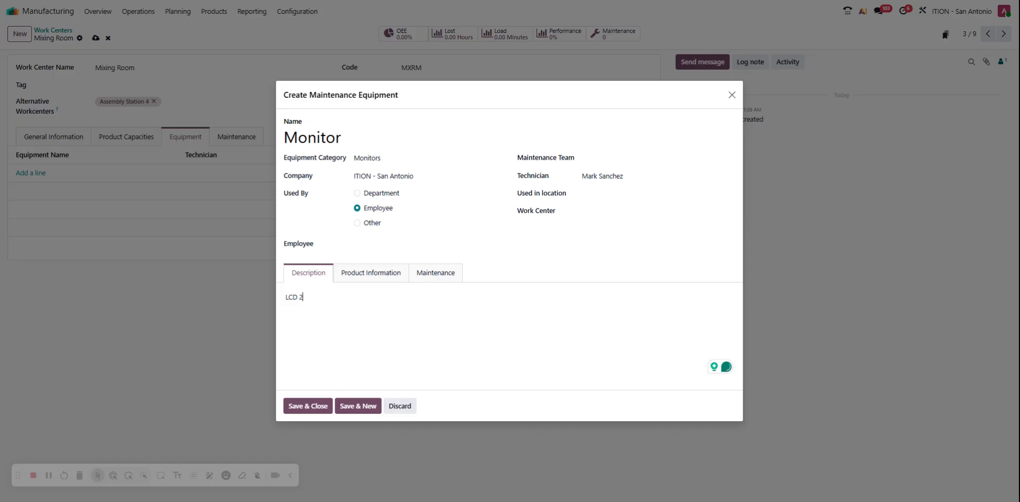
text(4" Monitor)
Review the equipment's product information, including vendor, model, serial number, cost and warranty date, plus its maintenance settings and description.
click(367, 270)
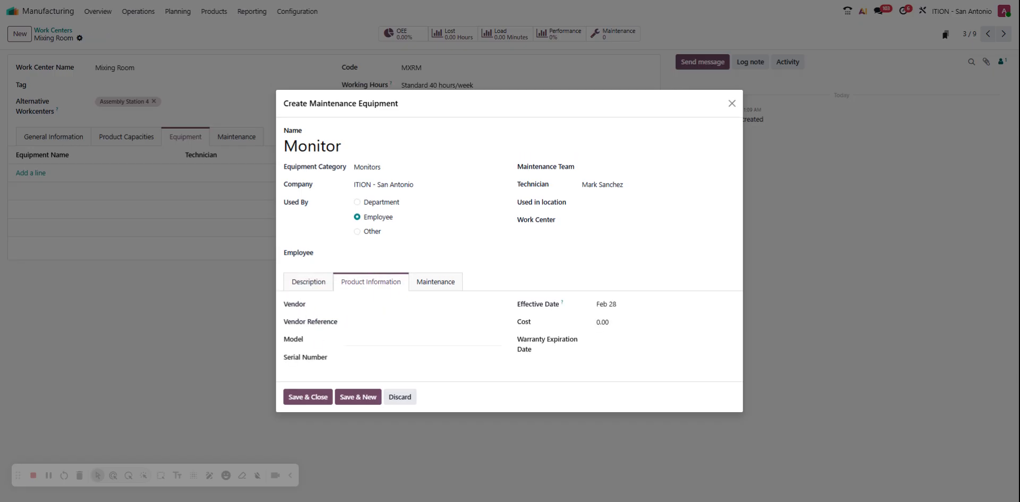
click(396, 305)
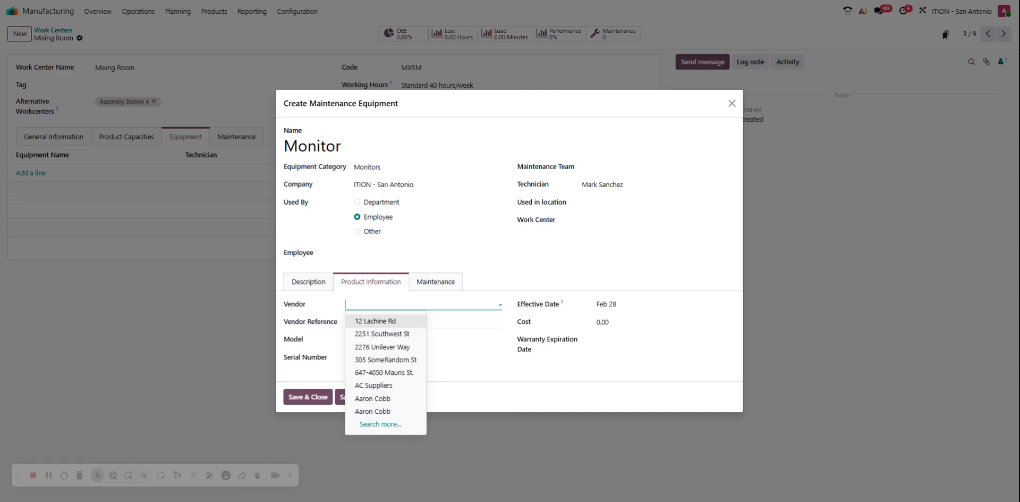
click(459, 324)
click(447, 340)
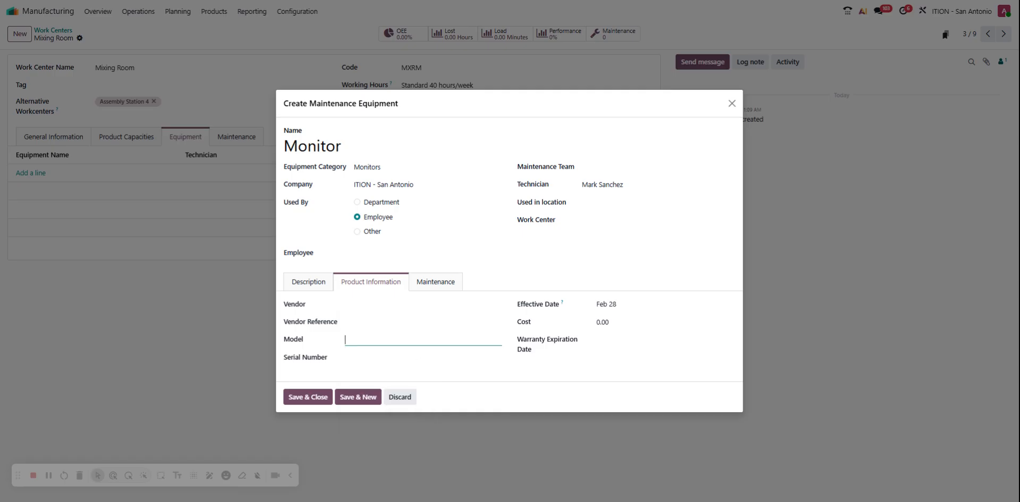
click(442, 358)
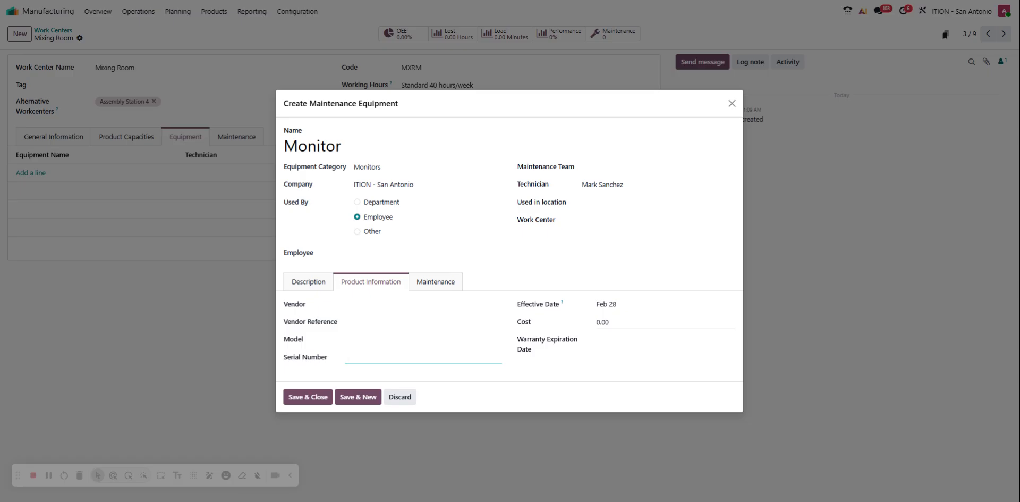
click(631, 321)
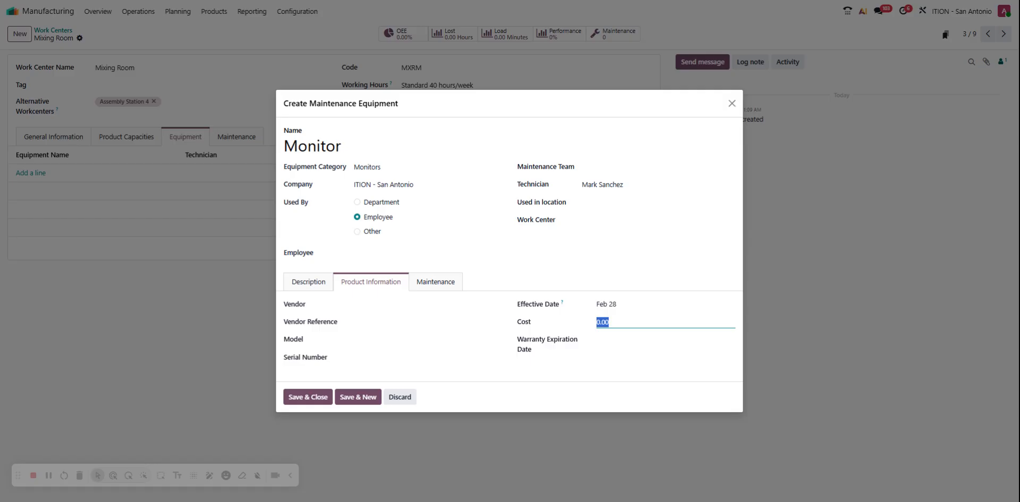
click(606, 345)
click(448, 287)
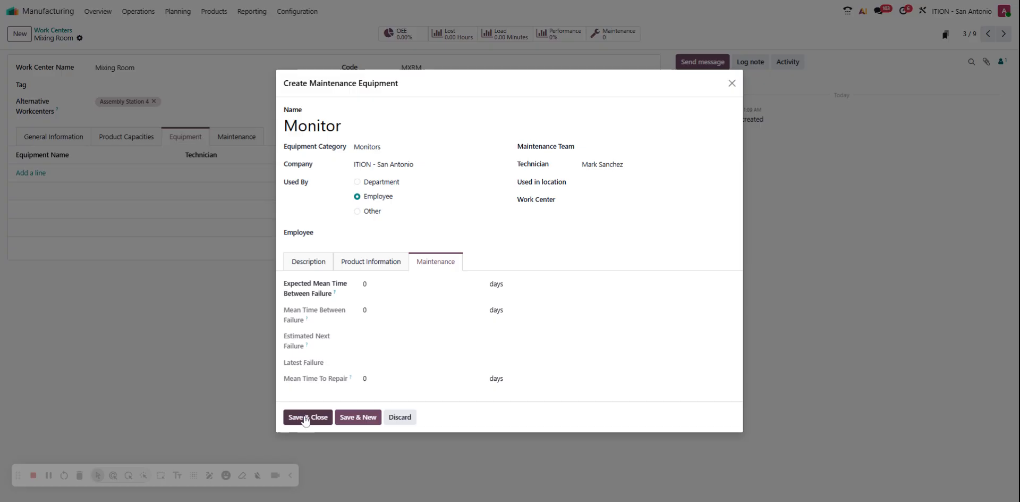
click(343, 265)
click(302, 276)
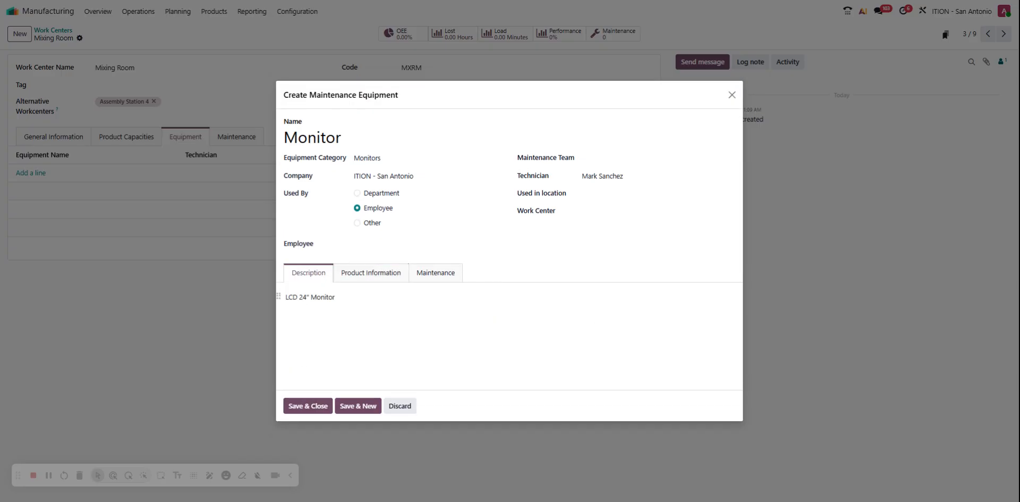
Save the Monitor equipment and the Mixing Room work center, and return to the work centers list.
click(308, 408)
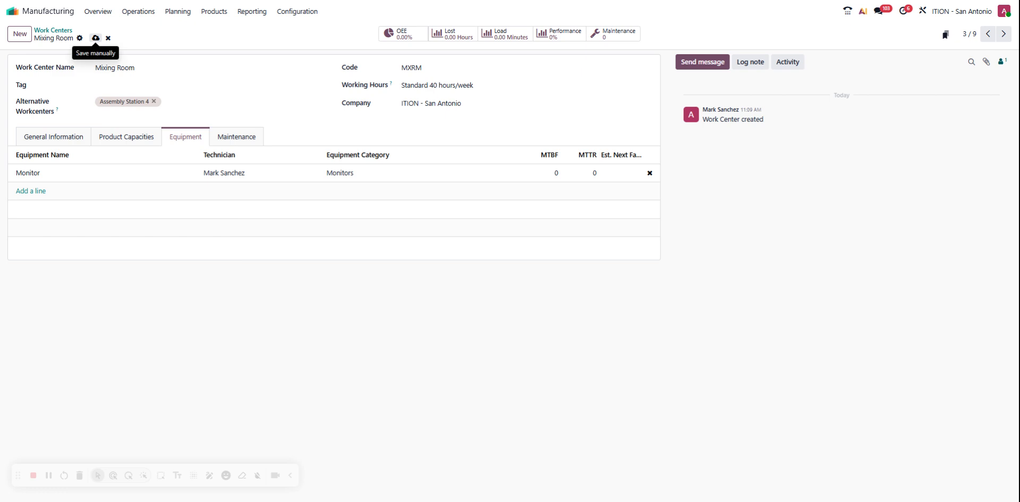
click(95, 39)
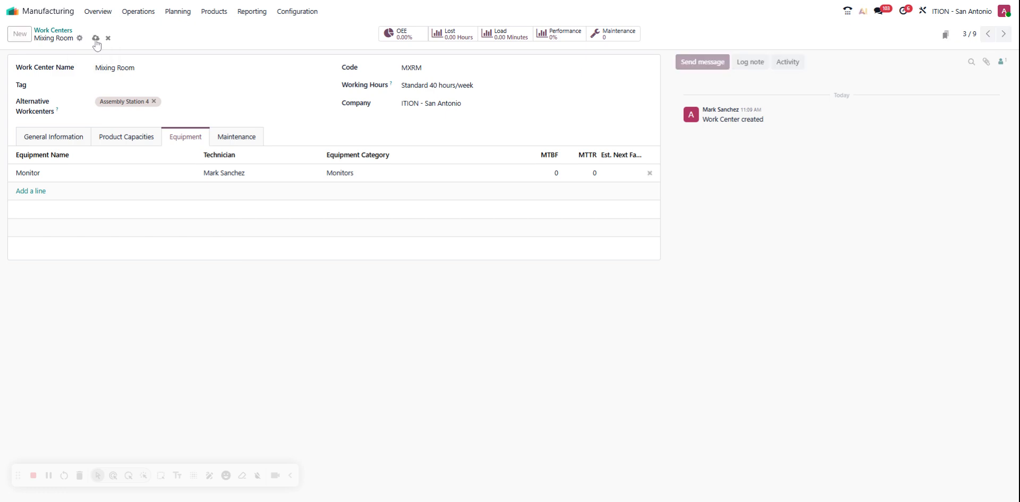
click(53, 30)
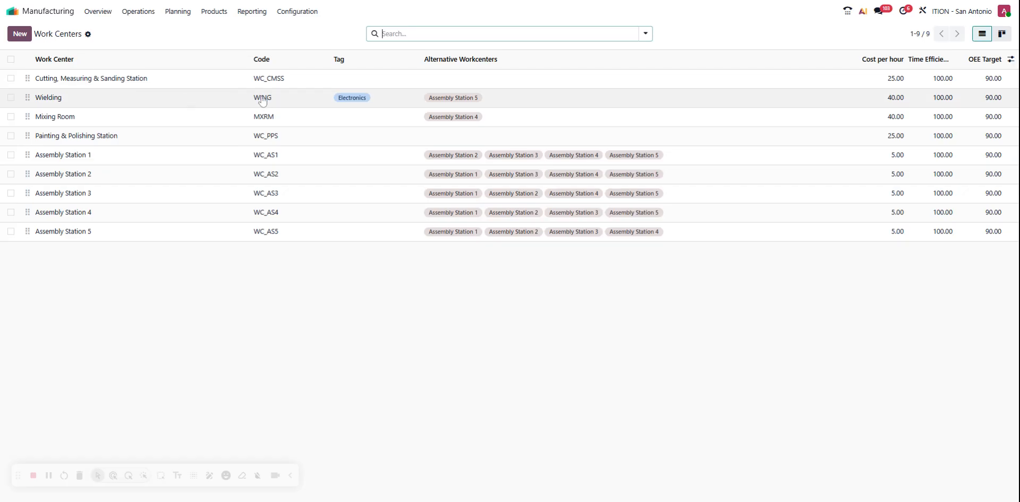